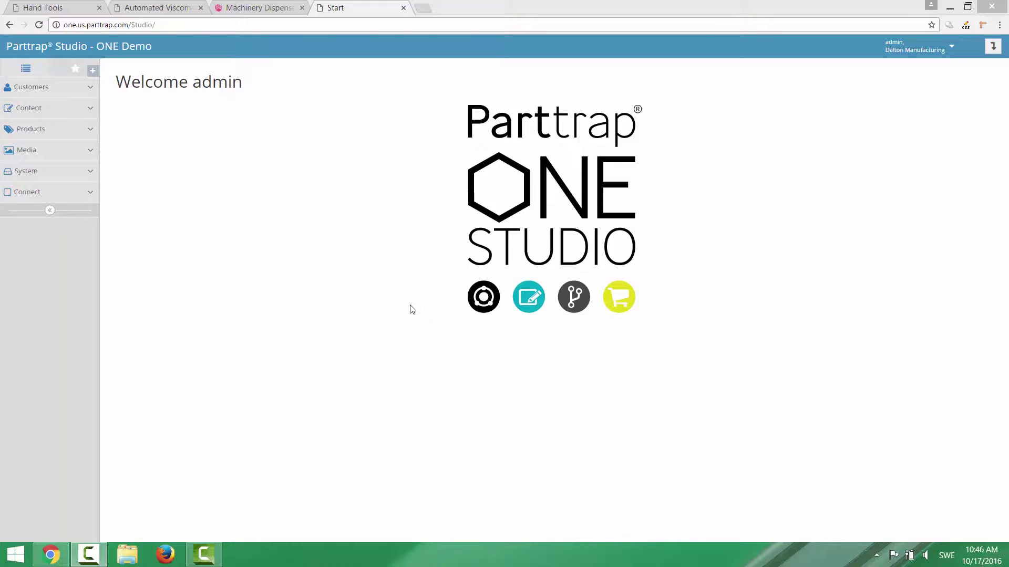
Step: Show Wurtec's Hand Tools page, scroll down to the footer, and return to the top
left_click(61, 10)
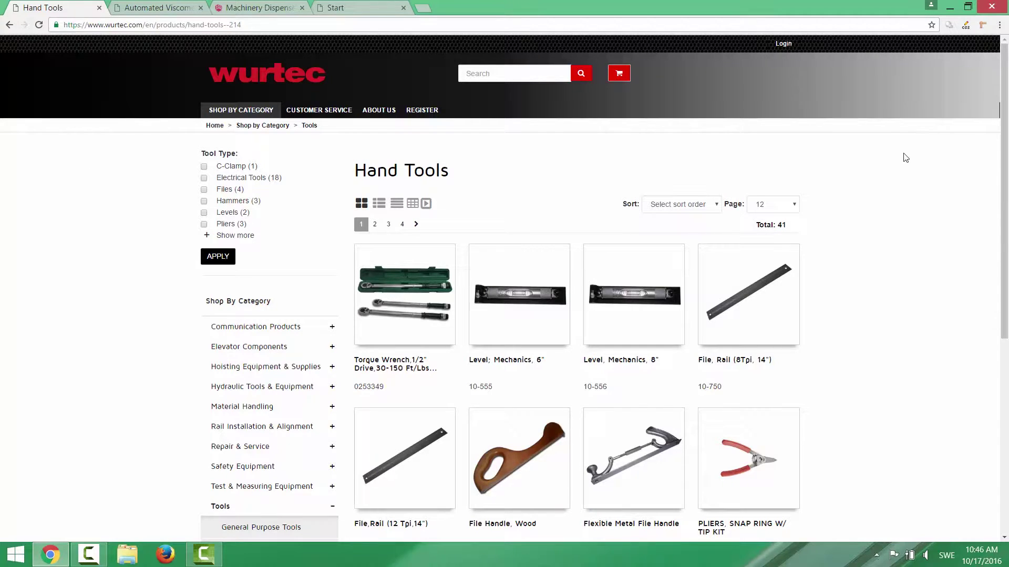
scroll(903, 158, "down", 1)
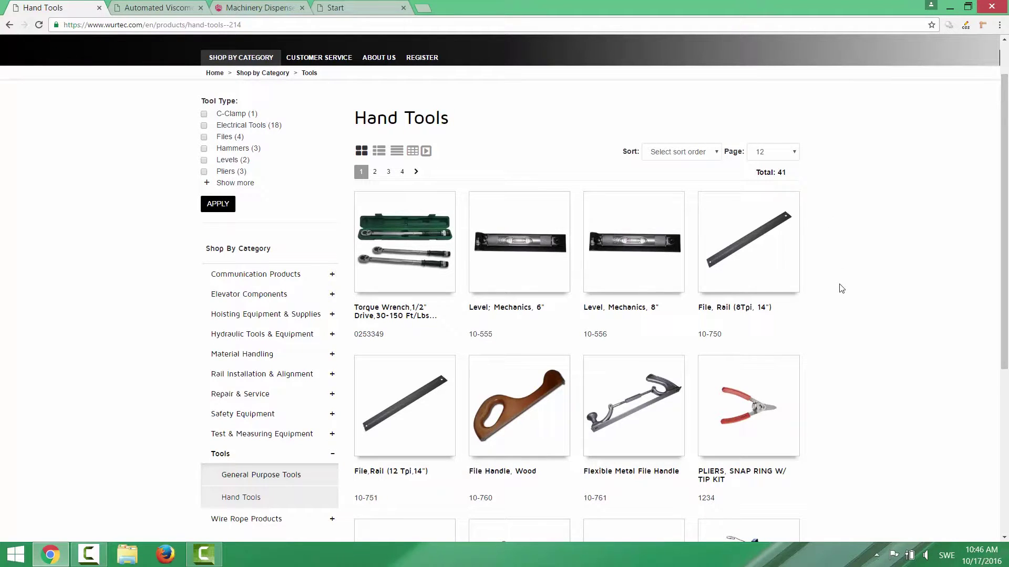
scroll(831, 273, "down", 4)
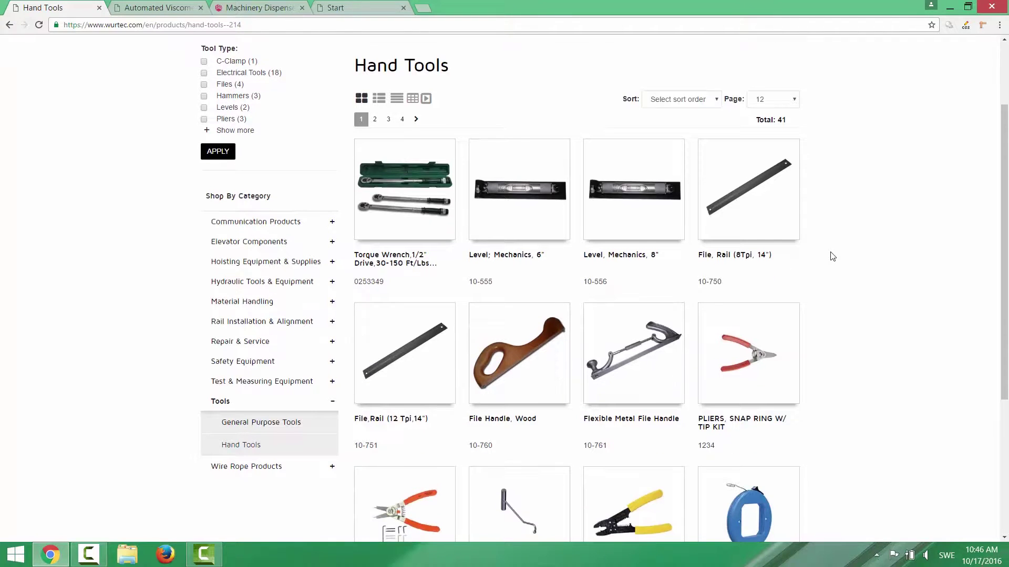
scroll(834, 258, "down", 1)
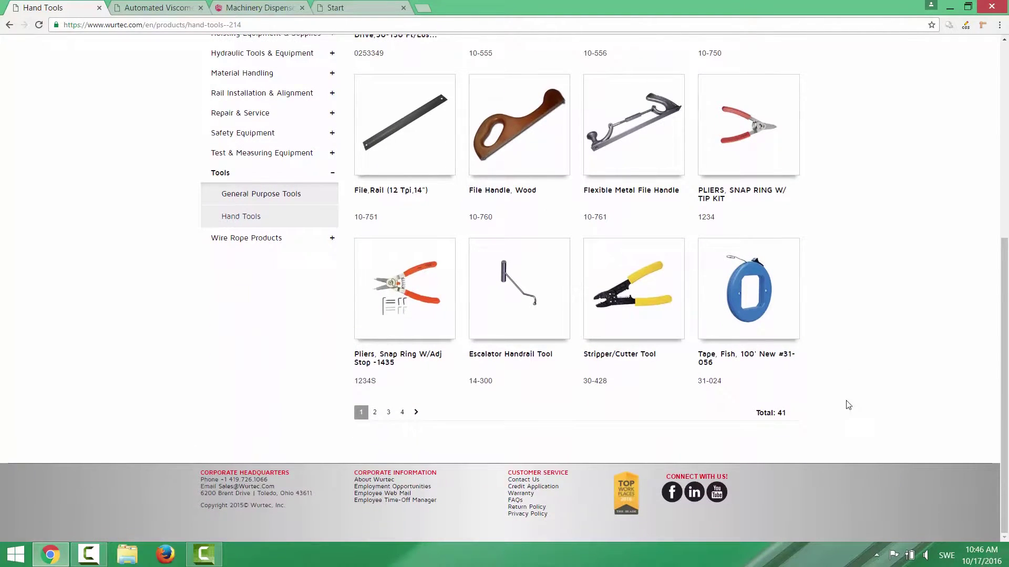
scroll(876, 403, "up", 6)
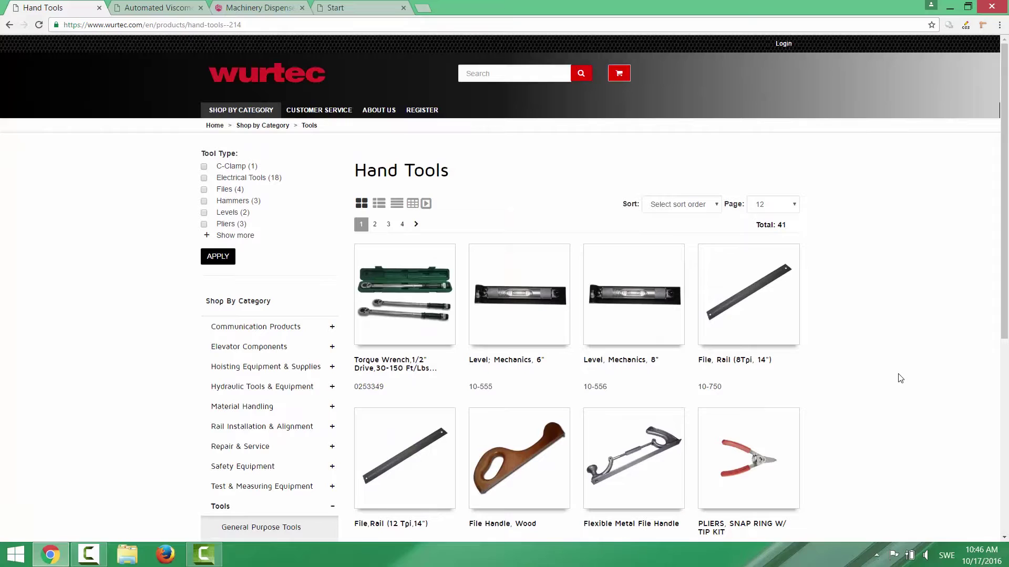
Step: Scroll through Cannon's automated viscometers list, then switch to Hazel4D's Machinery Dispensers & Tools catalogue
left_click(158, 9)
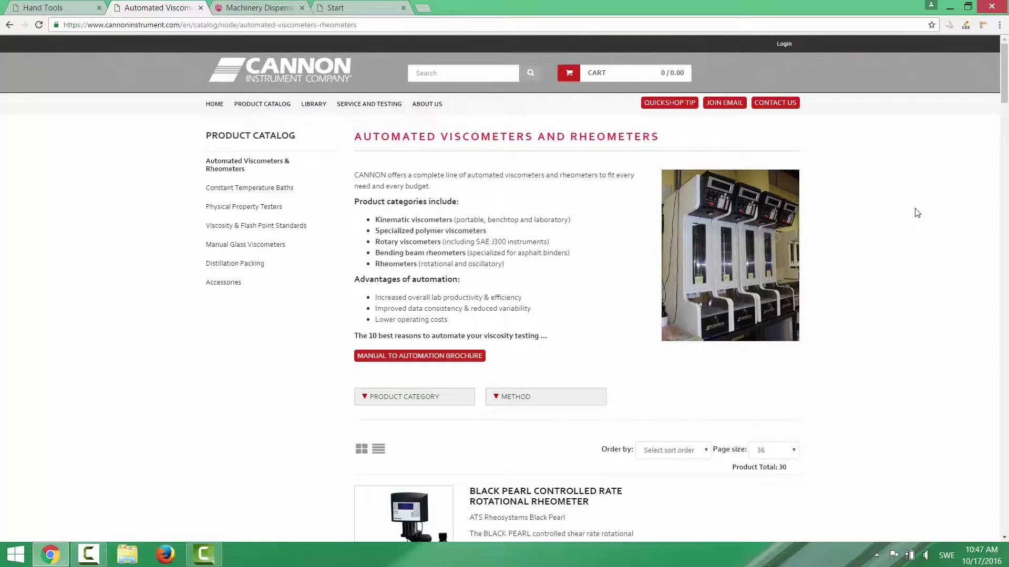
scroll(916, 213, "down", 5)
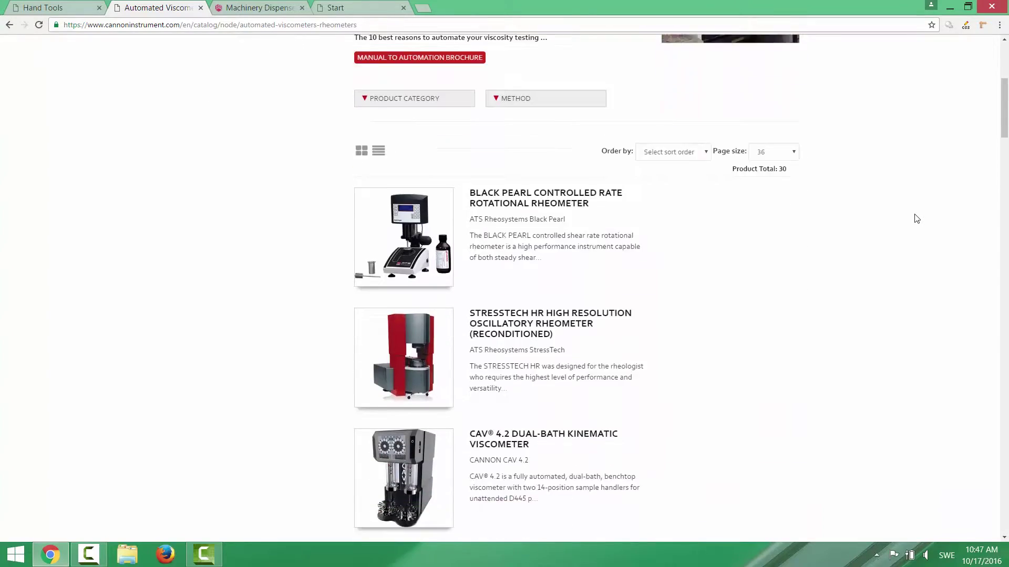
scroll(917, 218, "down", 14)
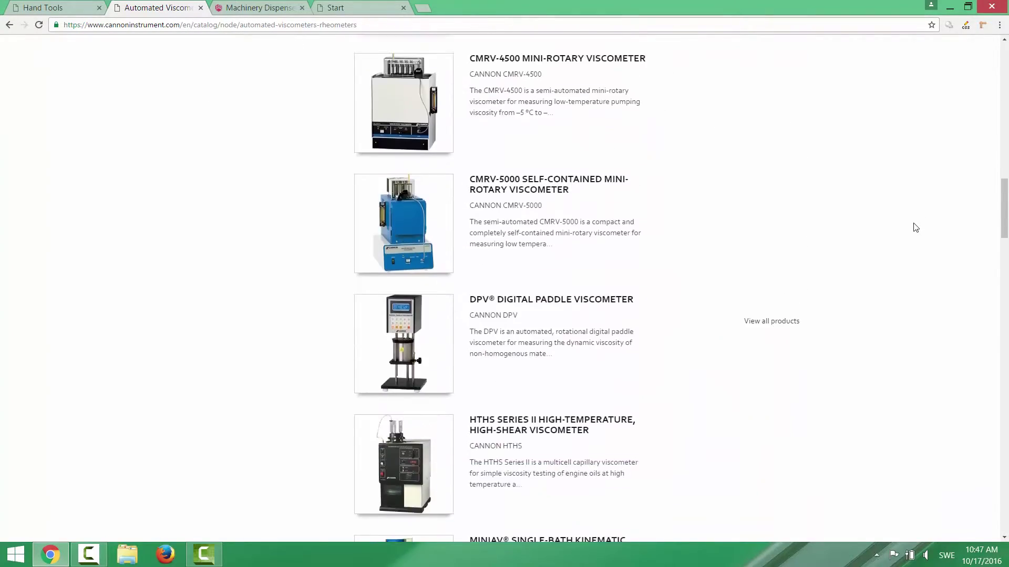
scroll(917, 228, "down", 20)
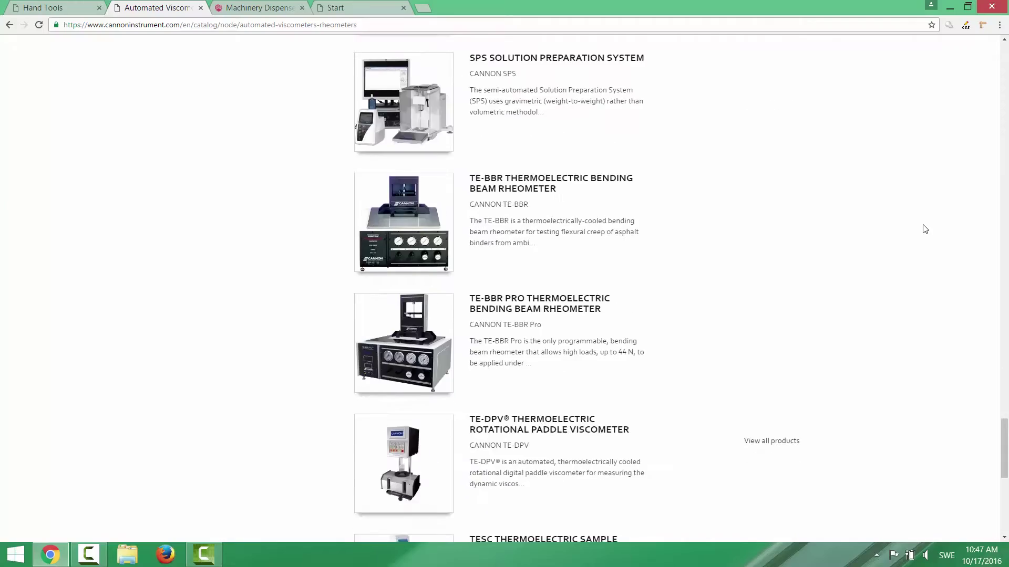
scroll(925, 229, "down", 9)
scroll(923, 225, "up", 19)
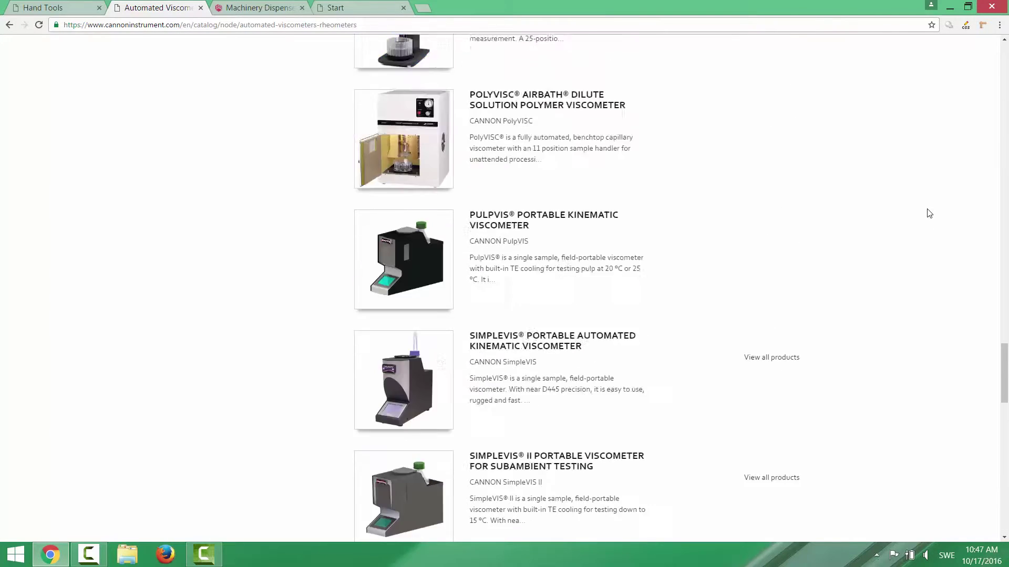
scroll(930, 210, "up", 17)
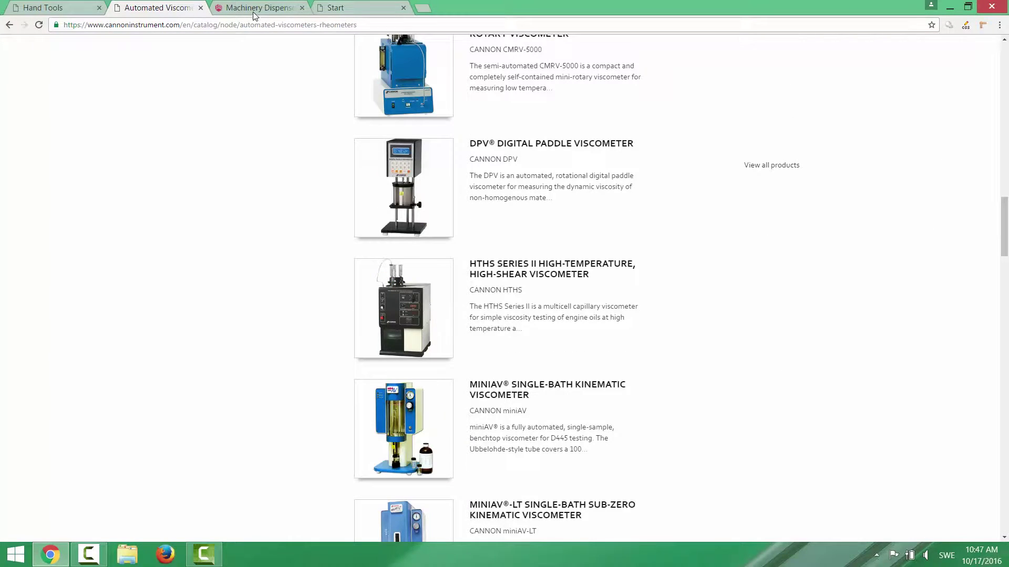
left_click(254, 10)
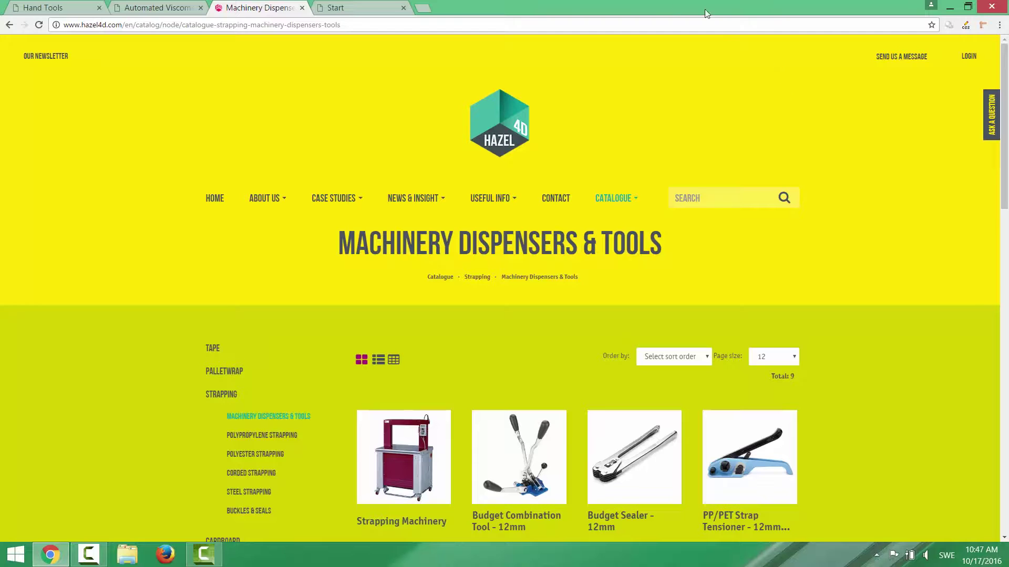
Step: Go to the Studio start page and open Content > Layout Themes to list the three themes
left_click(345, 11)
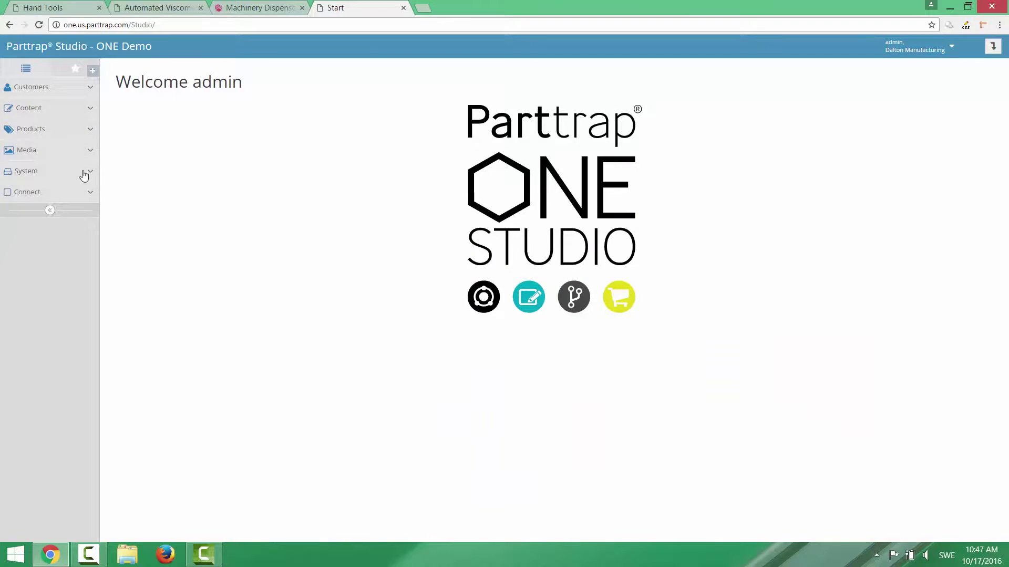
left_click(29, 111)
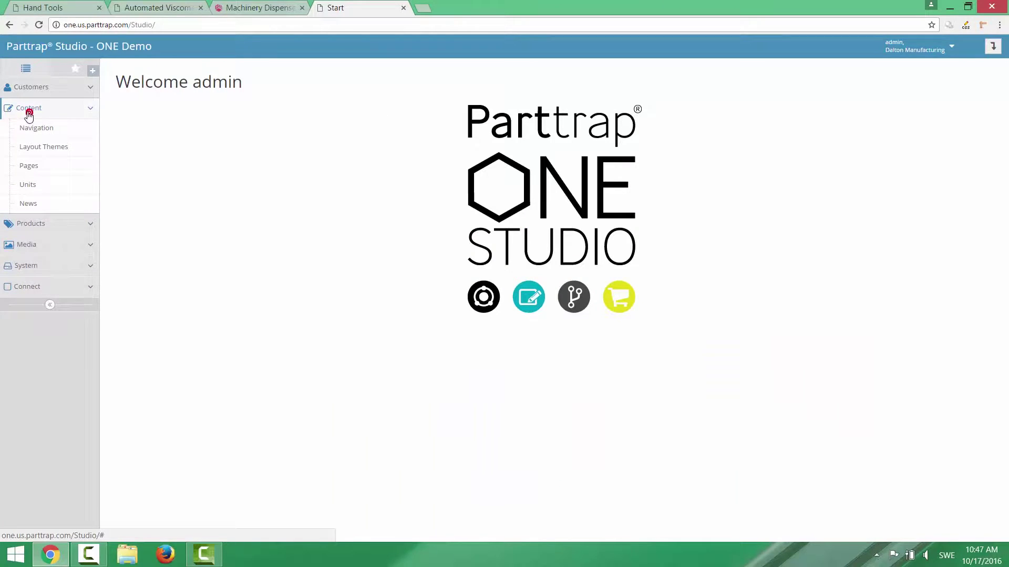
left_click(36, 150)
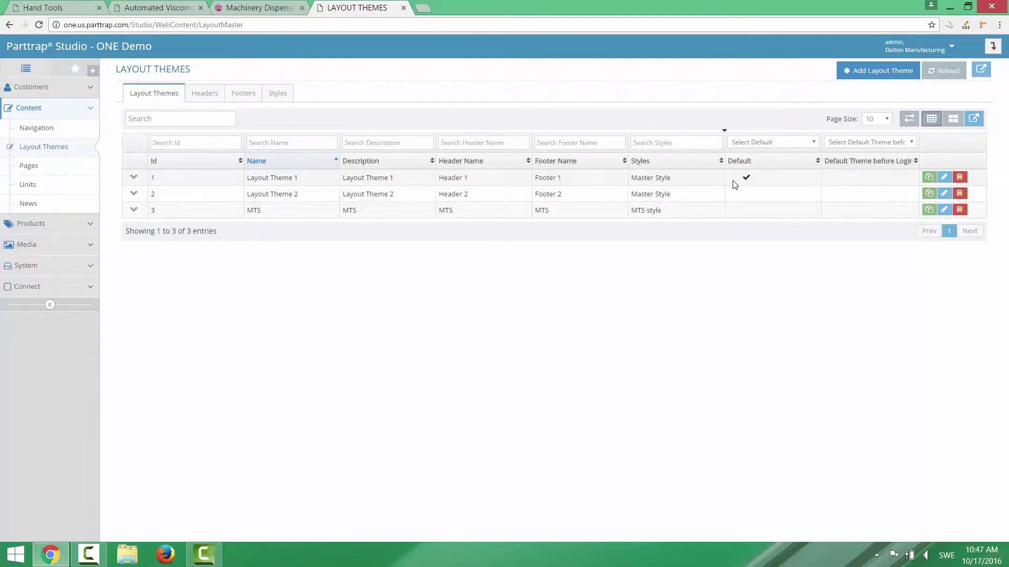
left_click(943, 178)
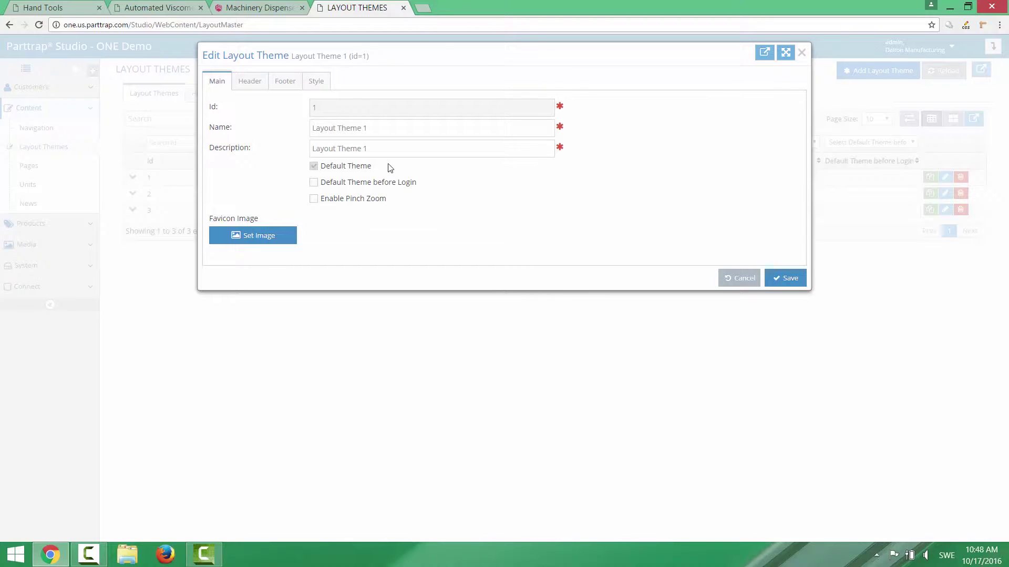
left_click(248, 83)
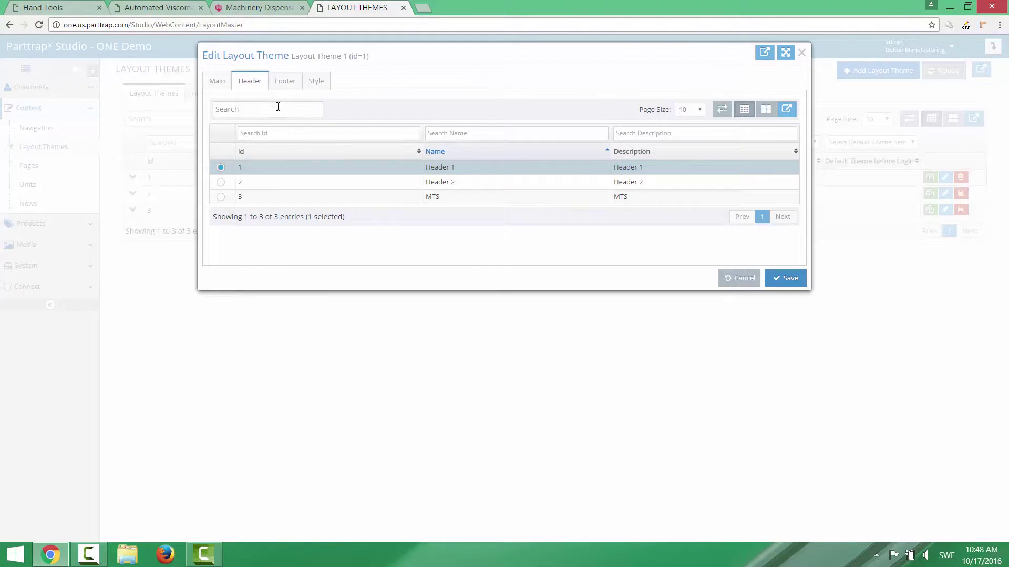
left_click(285, 85)
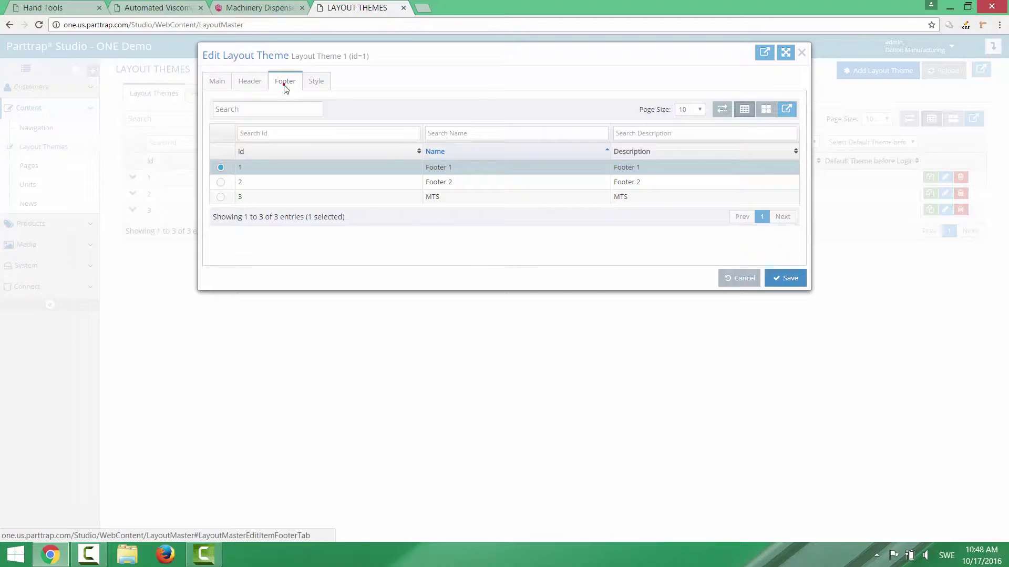
left_click(319, 84)
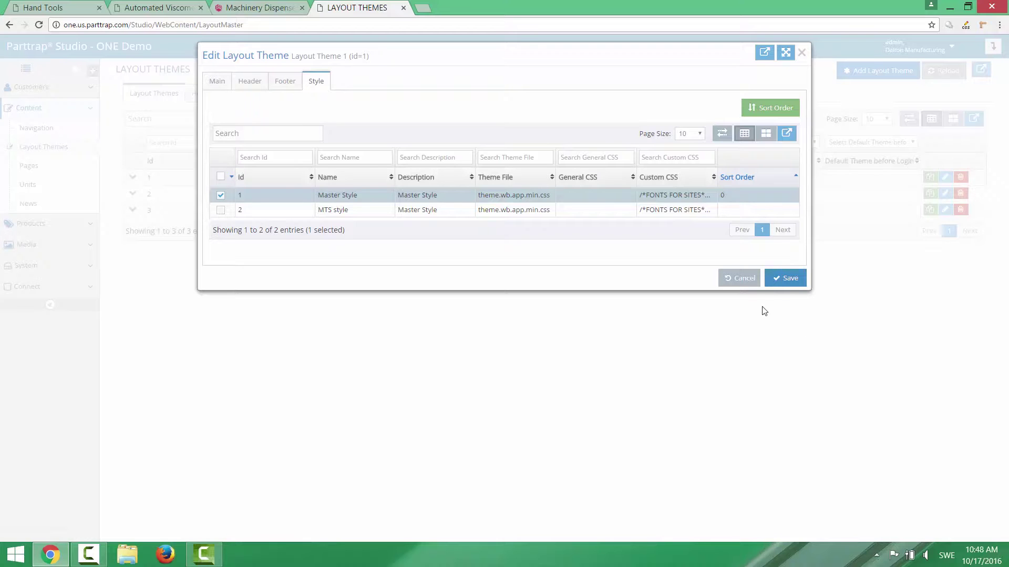
left_click(736, 278)
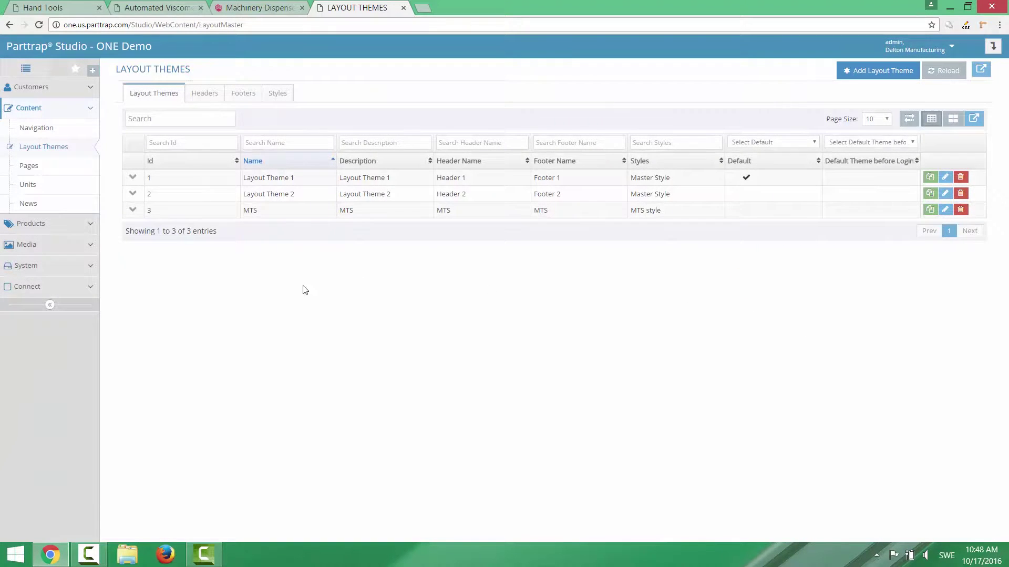
Step: Open Header 1 from the Headers list and scroll through its logo, search, favourites and menu layout
left_click(207, 100)
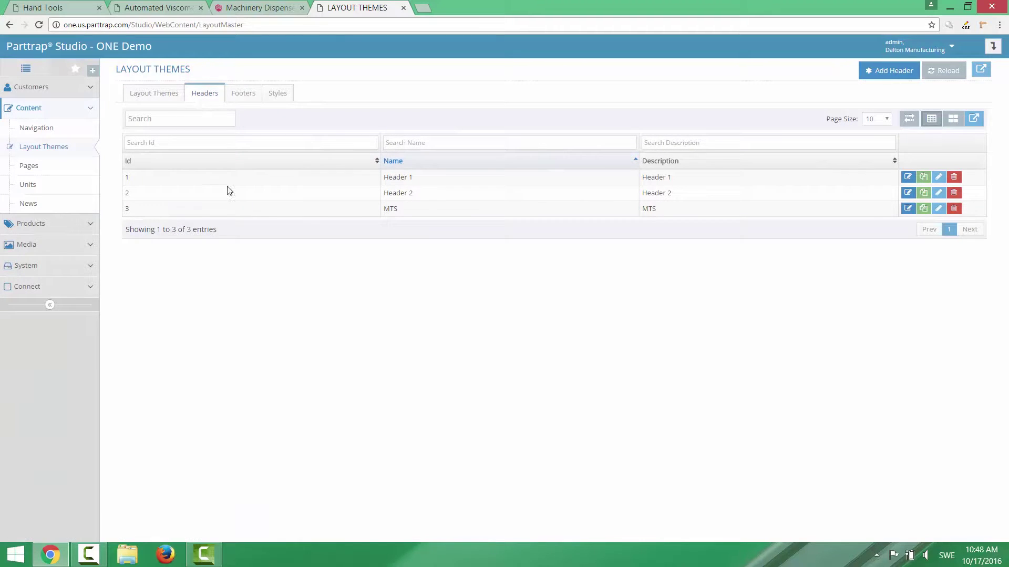
left_click(909, 177)
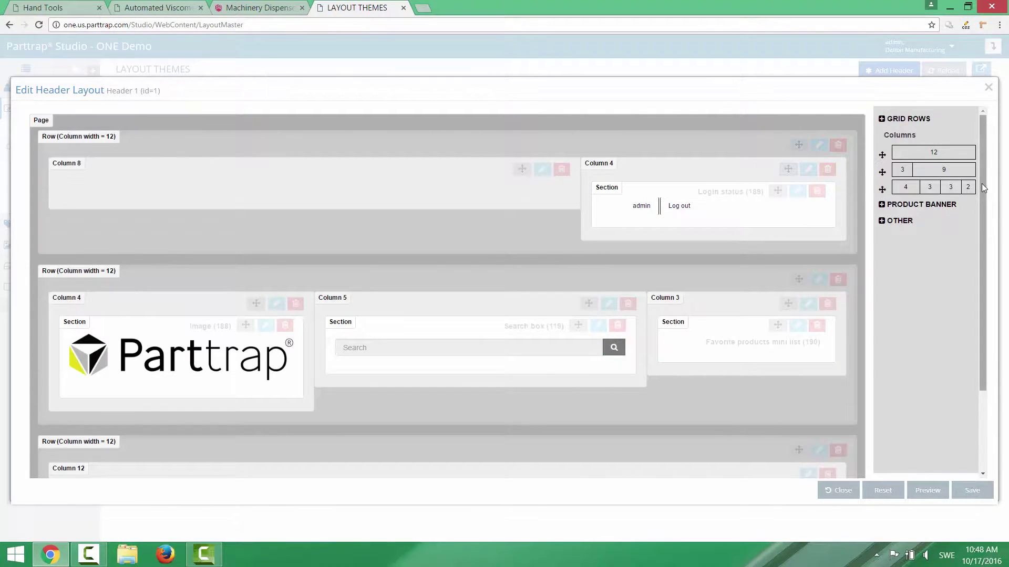
mouse_move(982, 184)
left_mouse_down()
mouse_move(985, 216)
mouse_move(986, 197)
left_mouse_up()
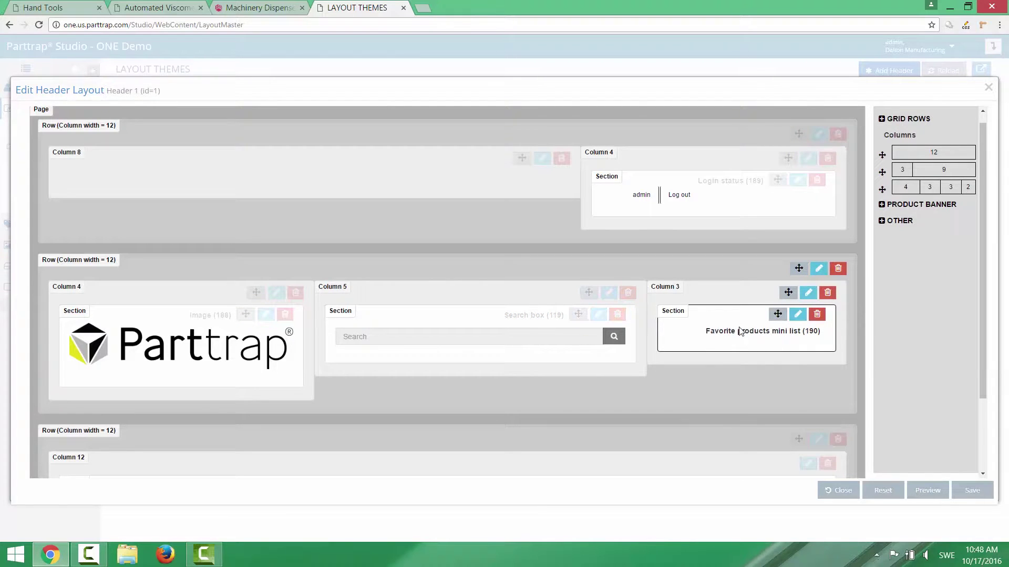
left_click_drag(981, 363, 985, 452)
mouse_move(62, 406)
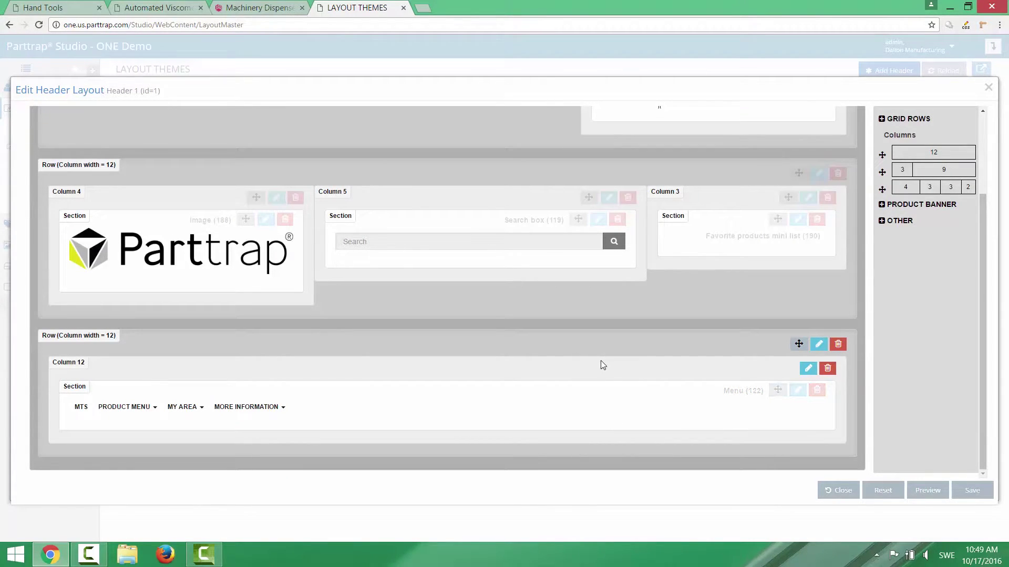
left_click(57, 9)
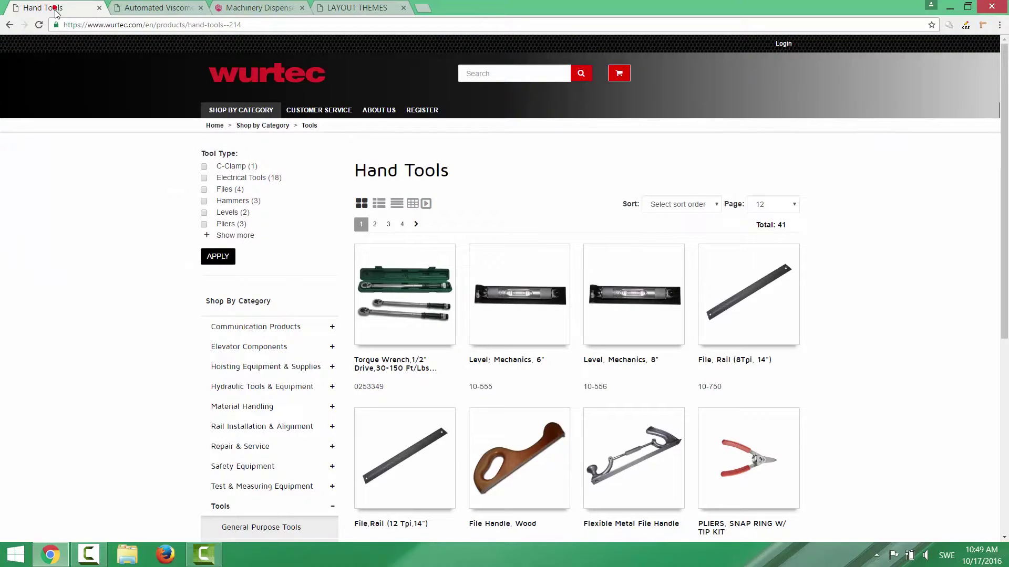
mouse_move(317, 120)
mouse_move(395, 112)
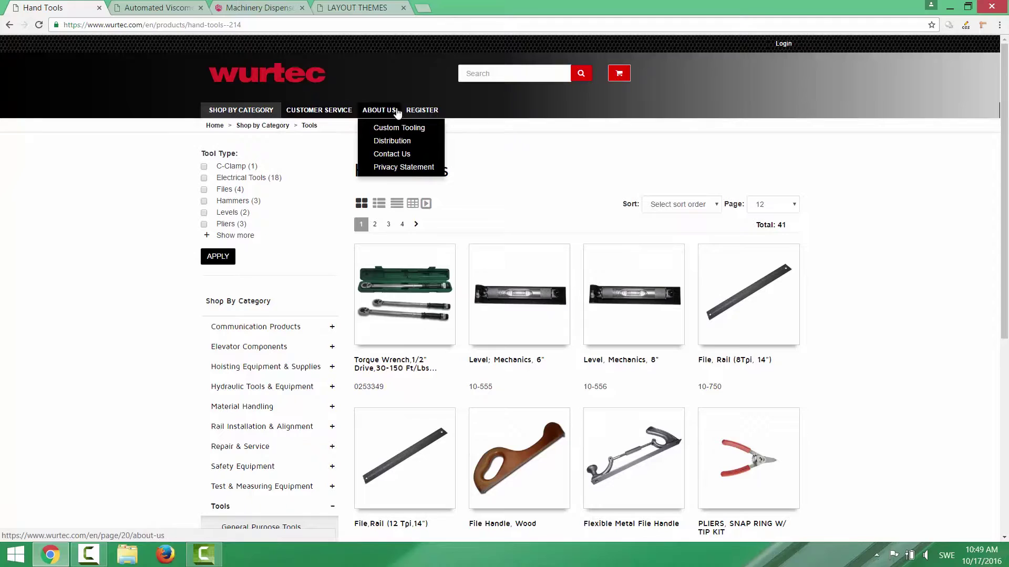
left_click(352, 7)
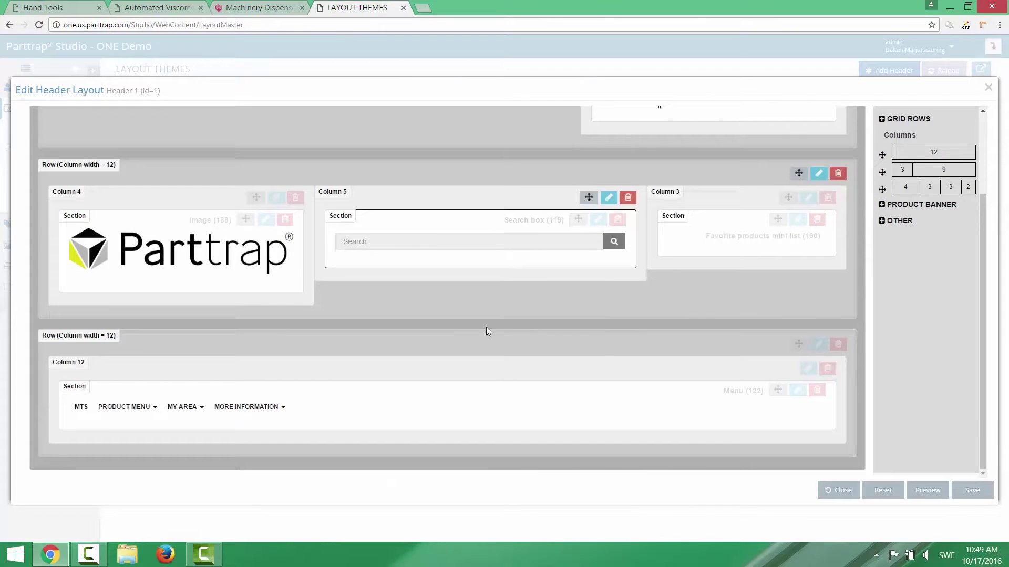
Step: Close Header 1's editor, then open and close Footer 1's two-column layout from the Footers list
left_click(833, 491)
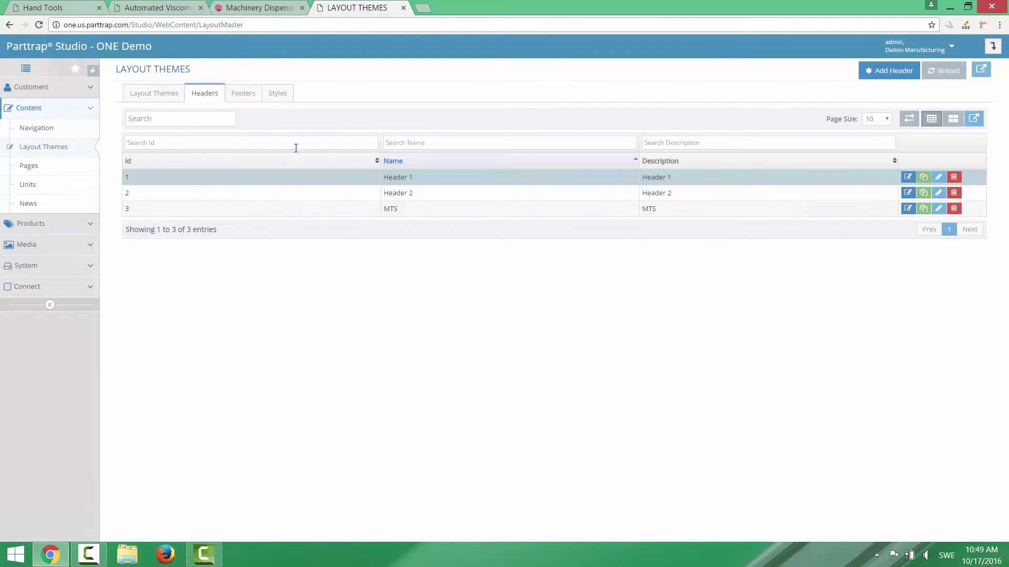
left_click(242, 94)
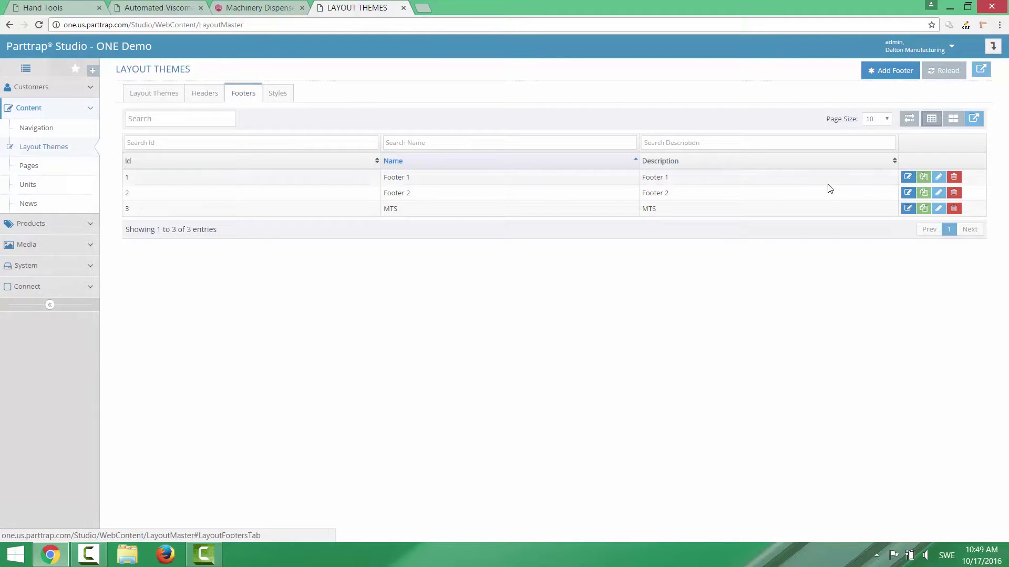
left_click(909, 178)
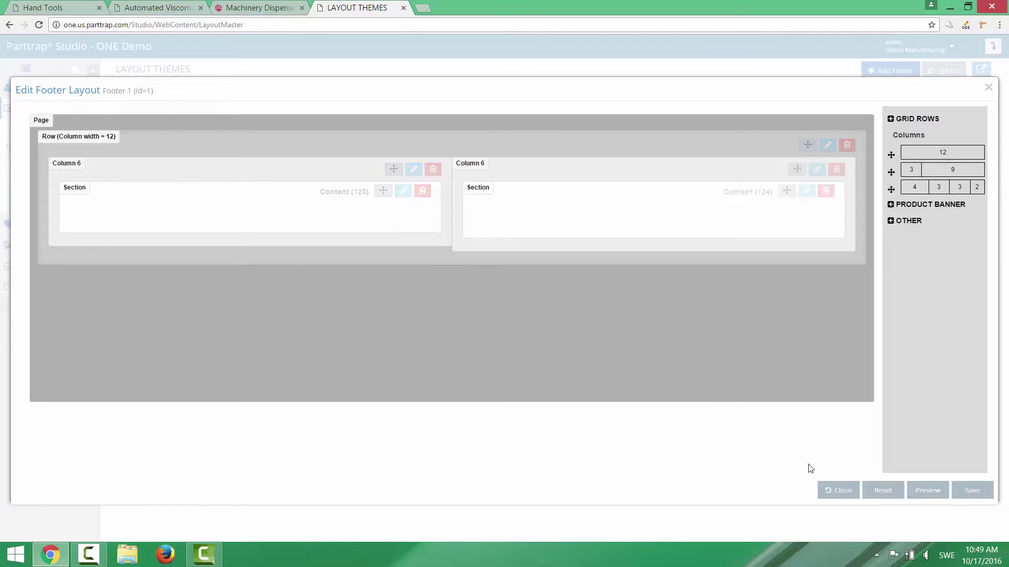
left_click(843, 490)
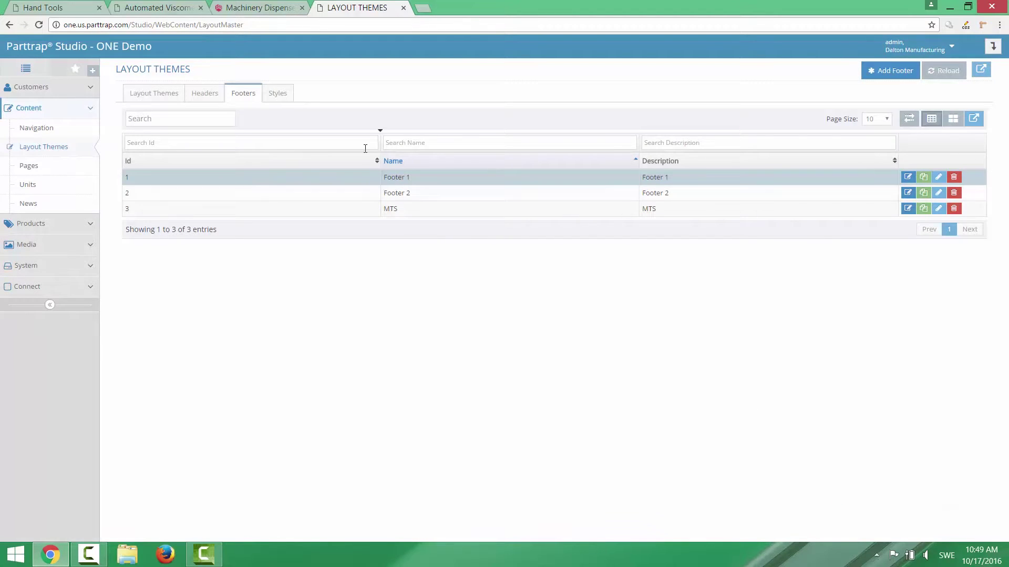
Step: Open Master Style from the Styles list to see its theme file and custom CSS
left_click(278, 94)
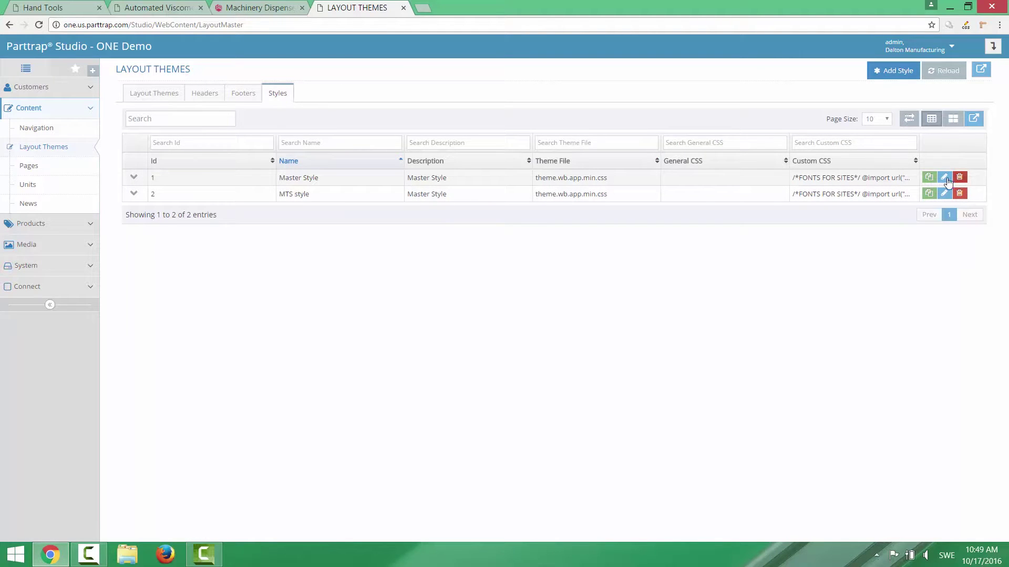
left_click(944, 178)
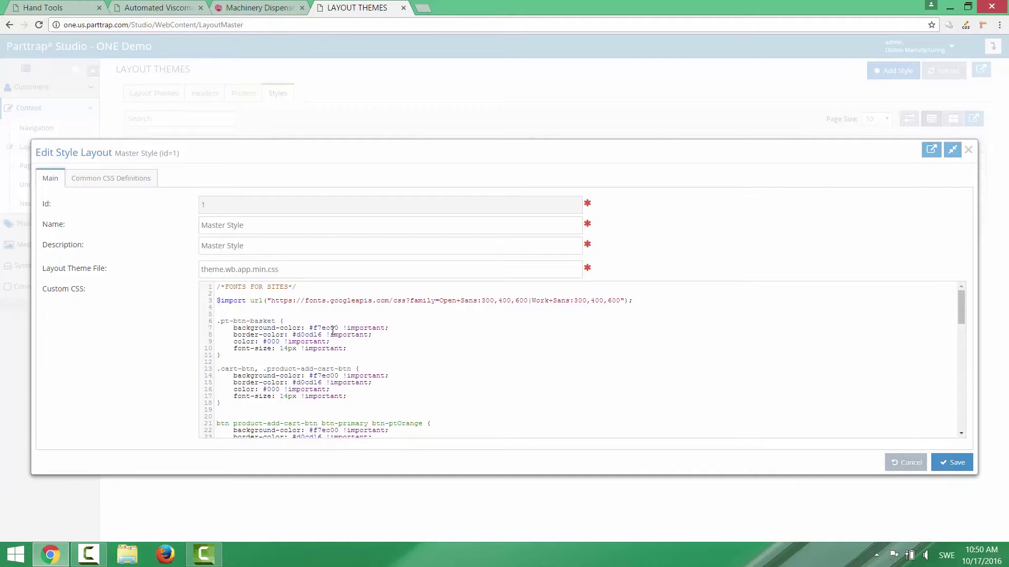
Step: Scroll through Master Style's read-only Common CSS Definitions
left_click(121, 181)
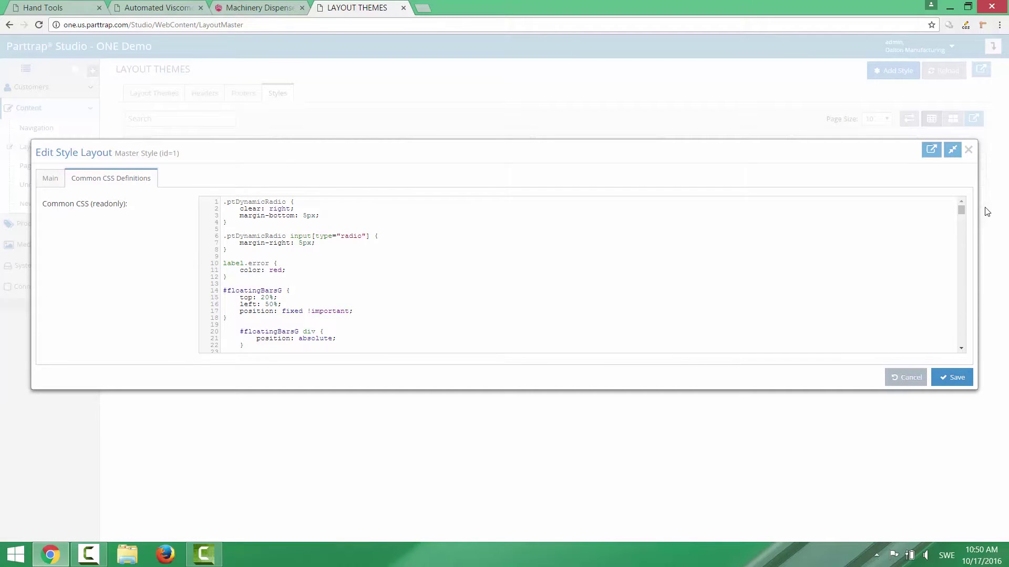
mouse_move(961, 214)
left_mouse_down()
mouse_move(962, 349)
mouse_move(962, 206)
left_mouse_up()
left_click_drag(266, 237, 284, 242)
left_click(284, 242)
Step: Inspect the basket and cart button rules in the custom CSS, then cancel without saving
left_click(50, 180)
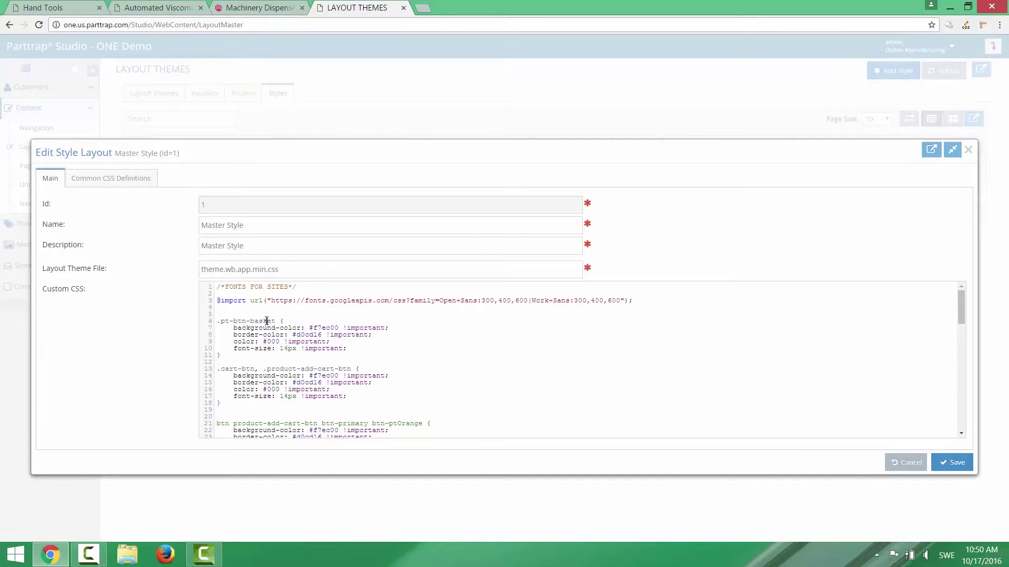
left_click_drag(266, 323, 273, 398)
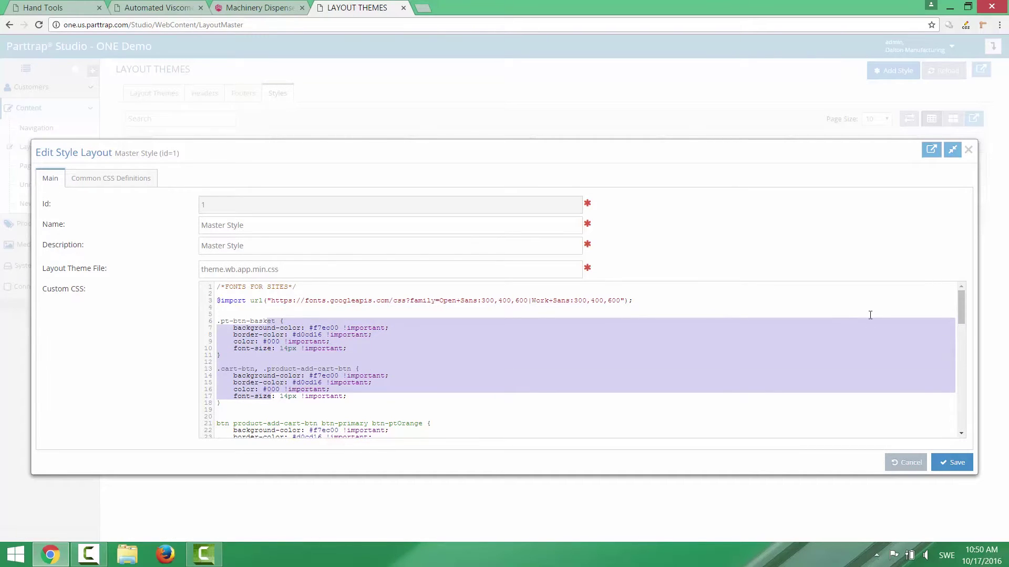
mouse_move(961, 318)
left_mouse_down()
mouse_move(984, 443)
mouse_move(969, 305)
left_mouse_up()
left_click(298, 341)
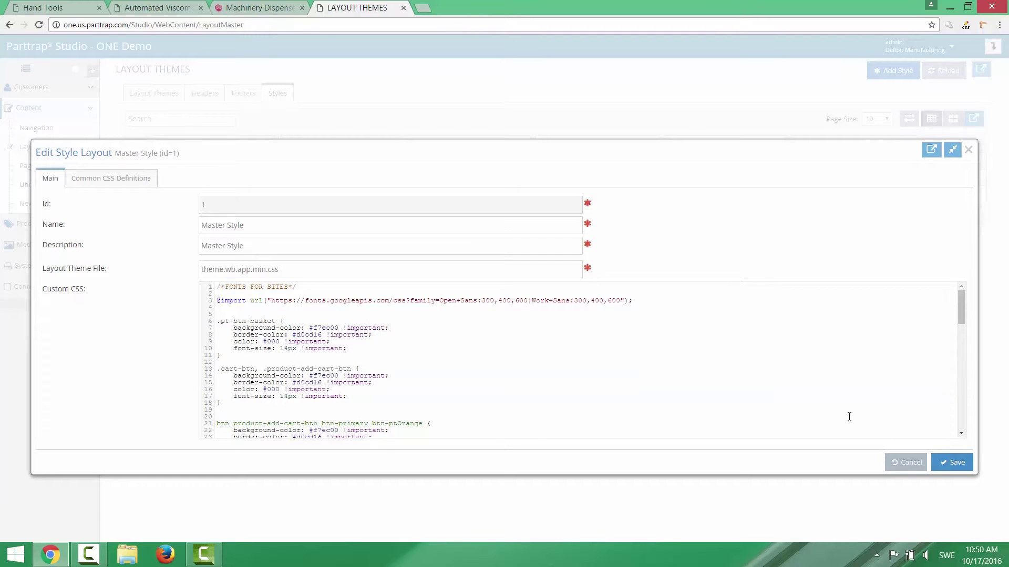
left_click(912, 463)
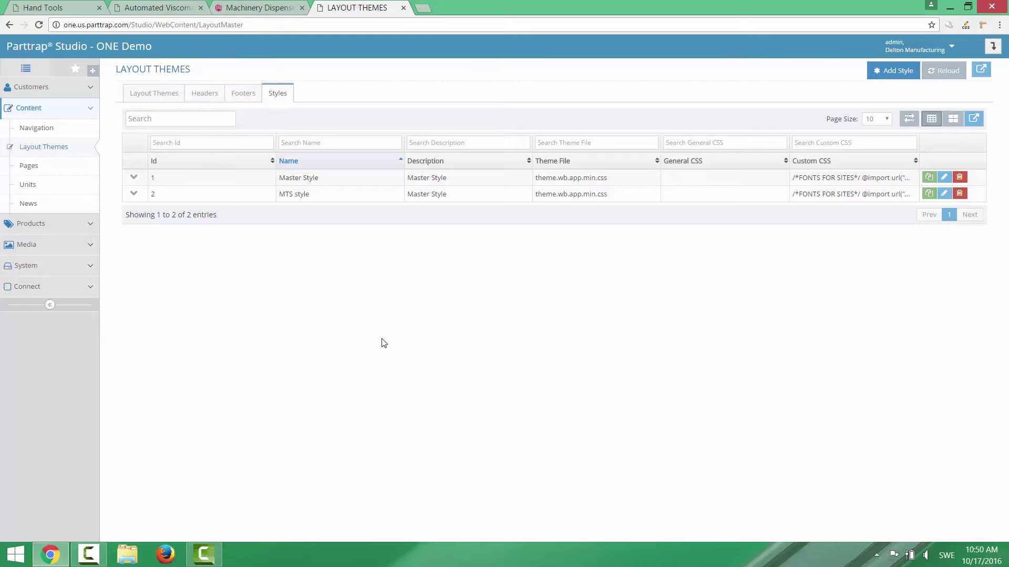
Step: Open Pages and edit Index start page 1, which defaults to Layout Theme 1
left_click(27, 174)
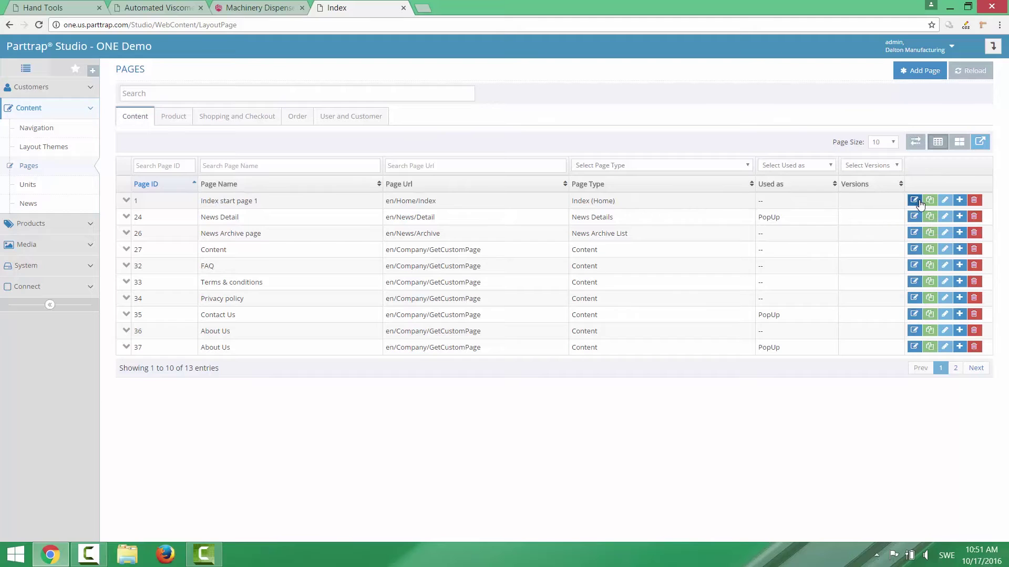
left_click(947, 204)
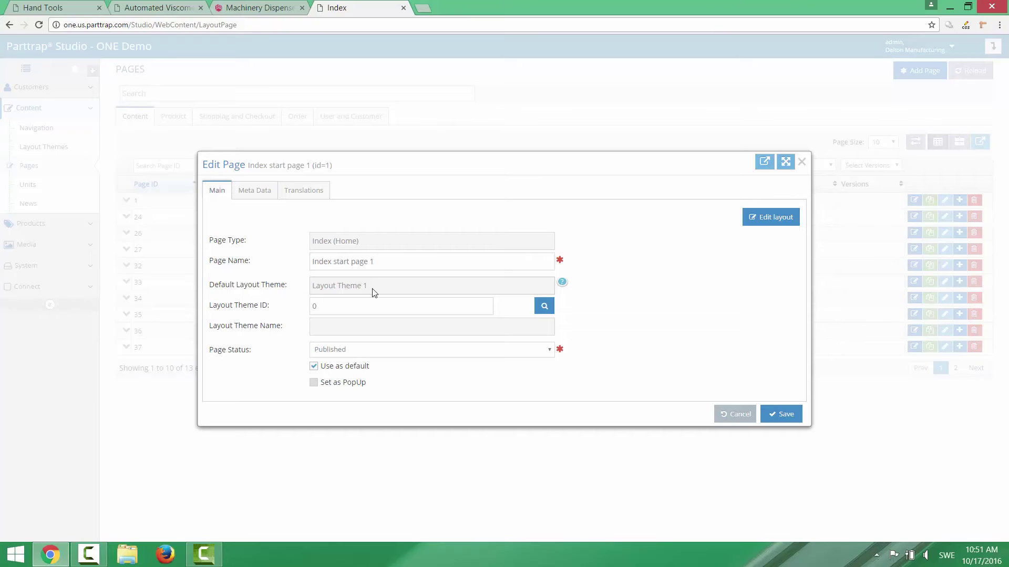
Step: Pick MTS (ID 3) as Index start page 1's layout theme in the Select Layout Theme chooser
left_click(545, 310)
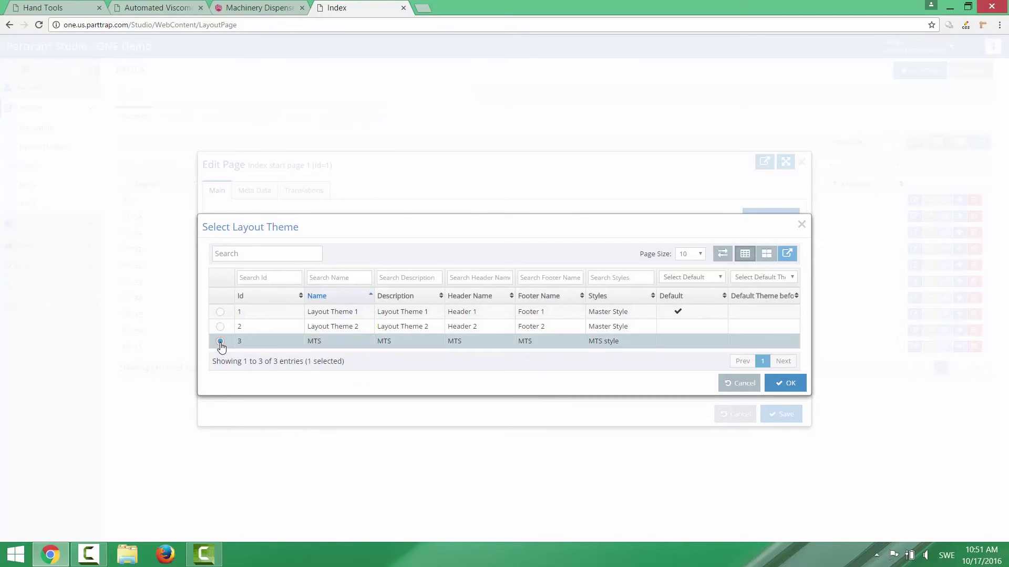
left_click(220, 342)
left_click(788, 384)
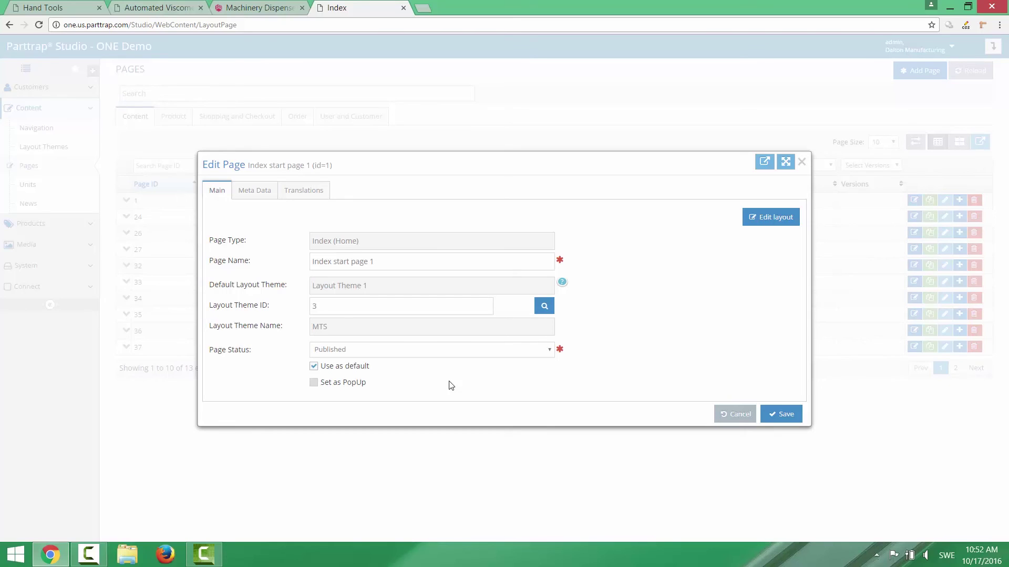
Step: Deselect MTS in the theme chooser, leaving Index start page 1's Layout Theme ID empty
left_click(543, 309)
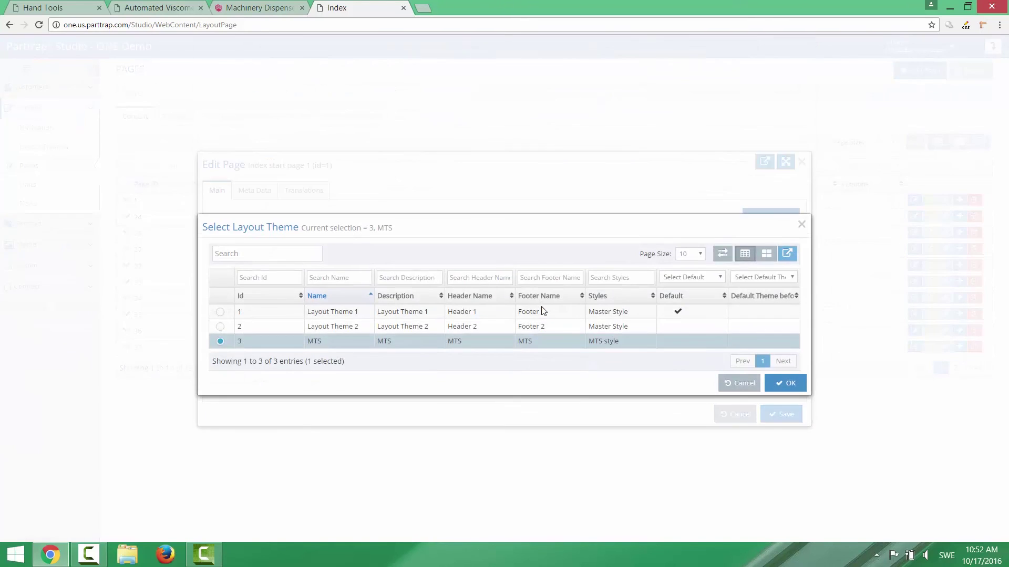
left_click(220, 342)
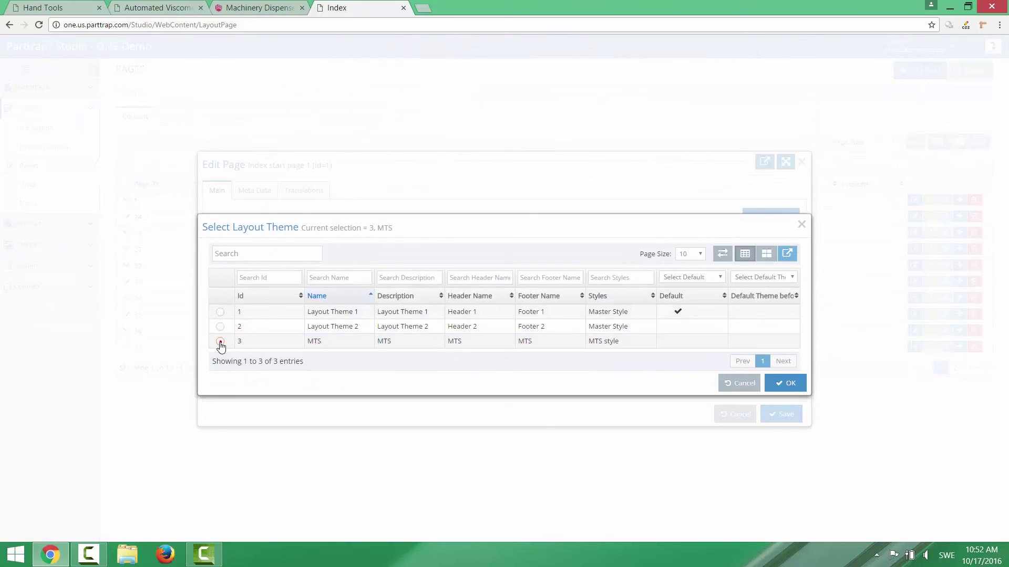
left_click(792, 384)
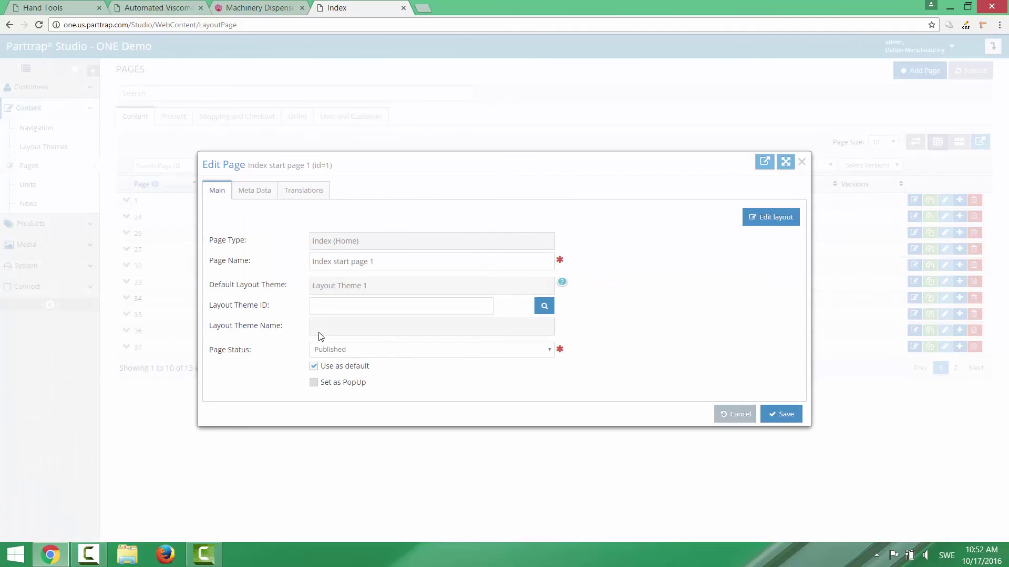
left_click(356, 307)
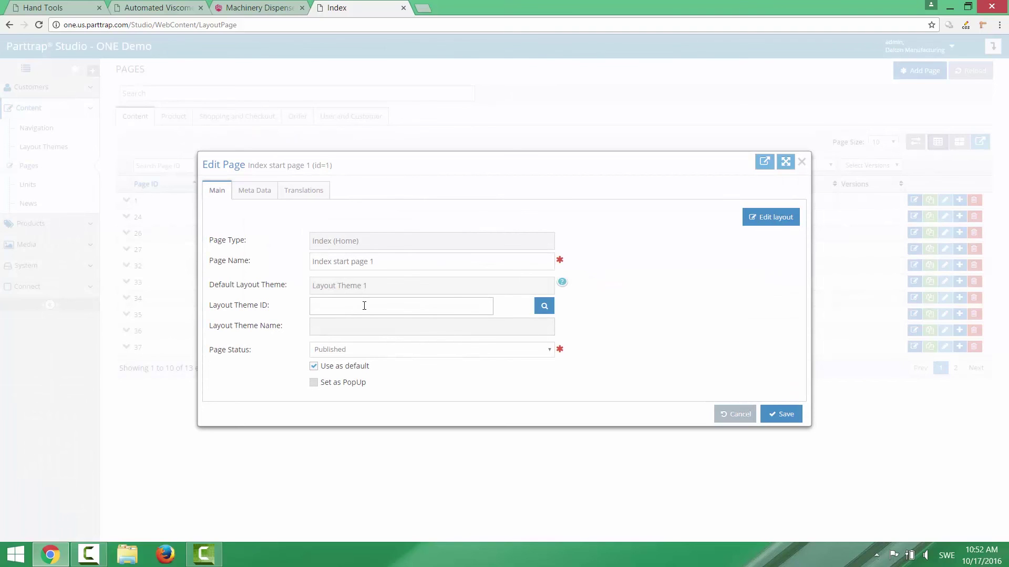